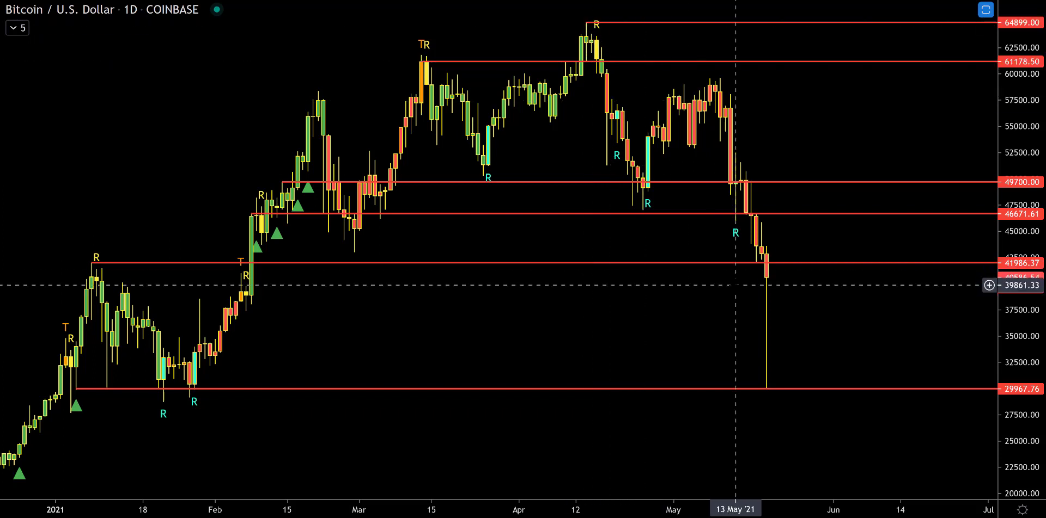
left_click(12, 28)
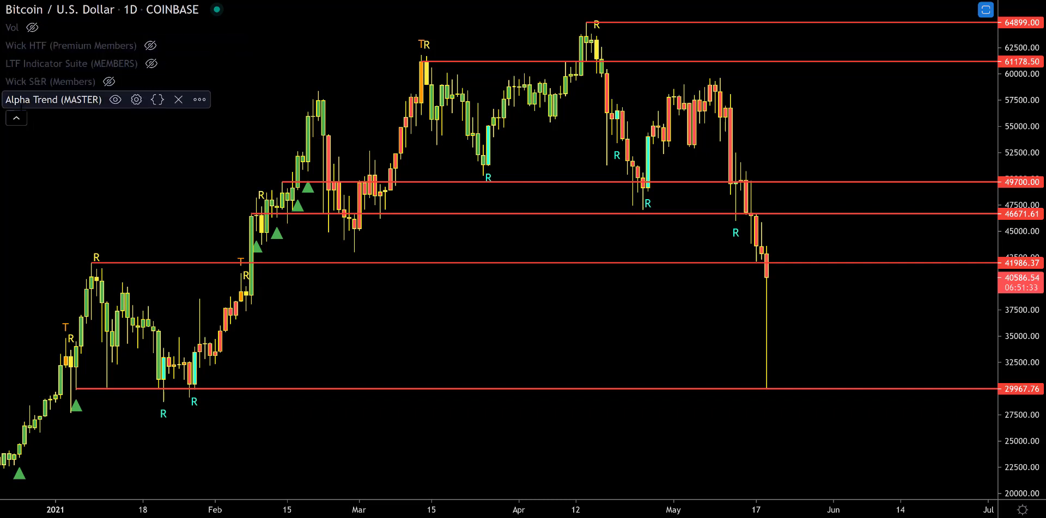
left_click(17, 117)
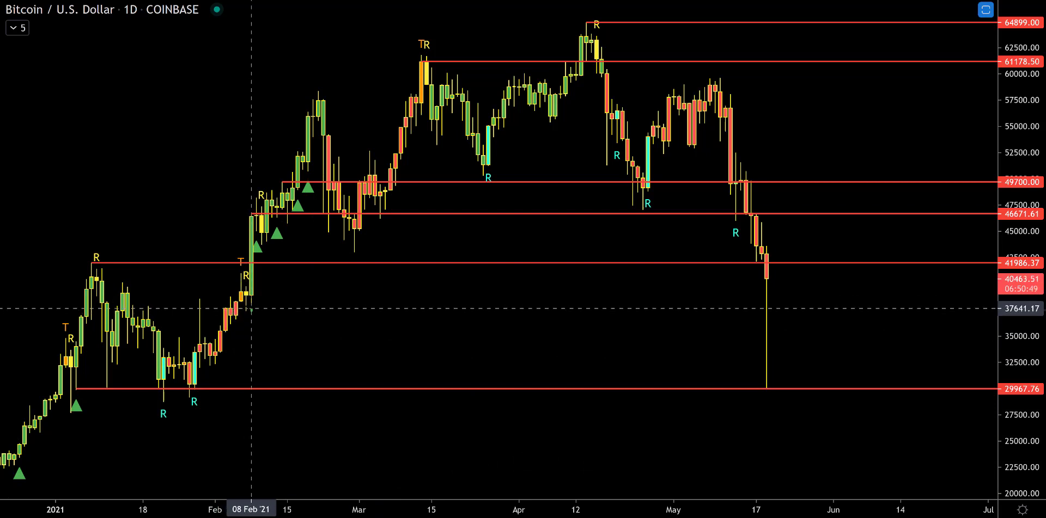
Circle in green the rising candles of early February and early March 2021 on the Bitcoin daily chart.
mouse_move(220, 297)
left_mouse_down()
mouse_move(191, 327)
mouse_move(194, 349)
mouse_move(209, 362)
mouse_move(233, 358)
mouse_move(251, 334)
left_mouse_up()
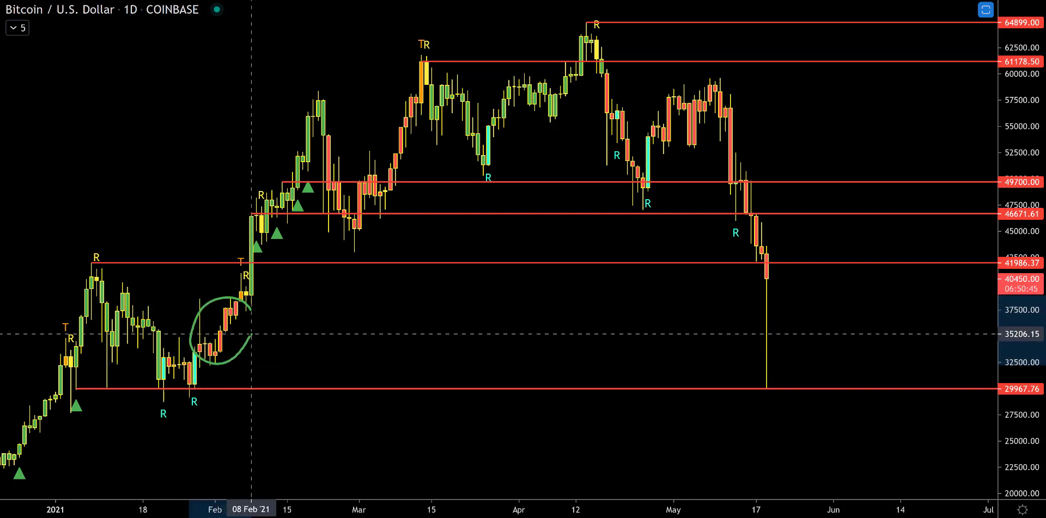
mouse_move(427, 103)
left_mouse_down()
mouse_move(420, 94)
mouse_move(380, 110)
mouse_move(375, 217)
mouse_move(413, 198)
mouse_move(427, 104)
left_mouse_up()
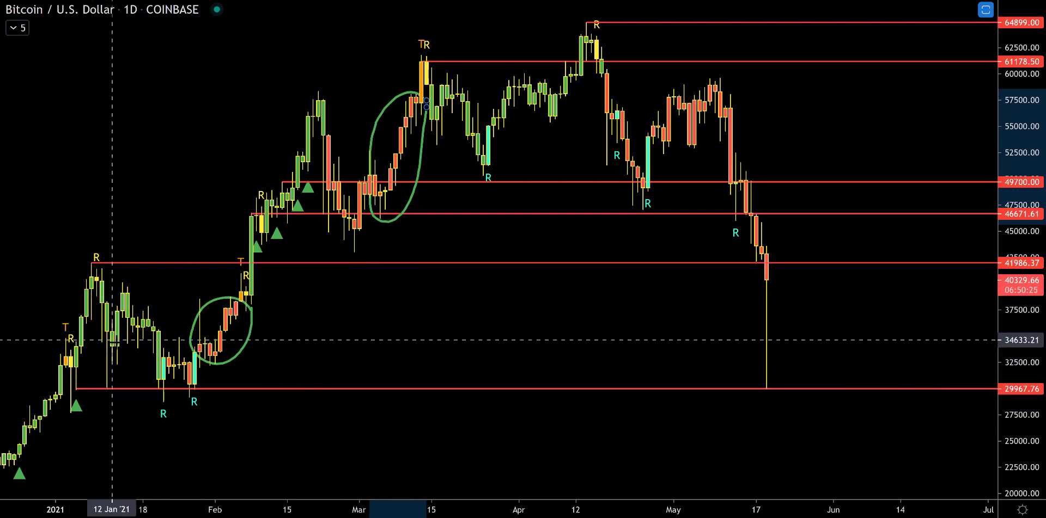
Examine Bitcoin's earlier daily price history and its indicator signals from autumn 2020 into spring 2021.
scroll(235, 245, "left", 5)
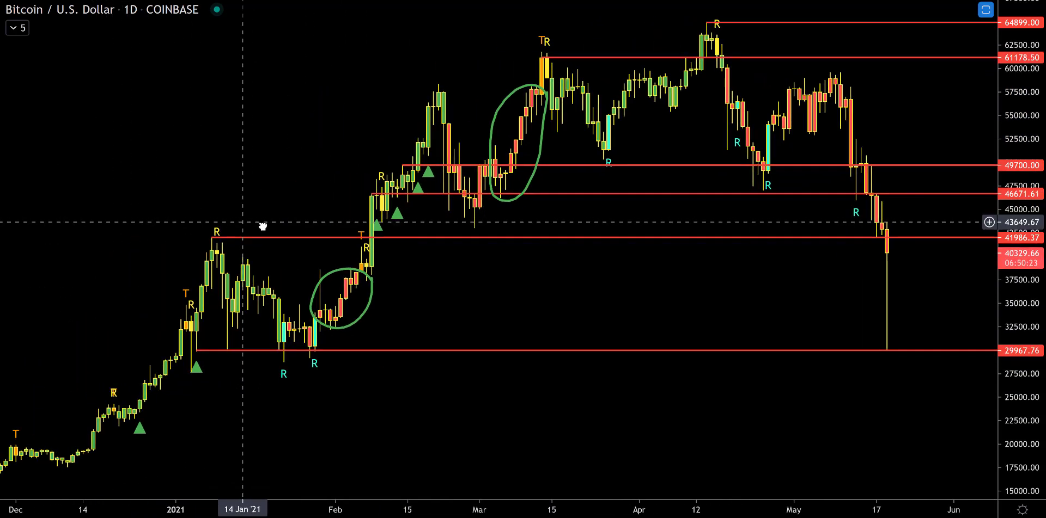
left_click_drag(86, 439, 427, 336)
scroll(457, 284, "left", 5)
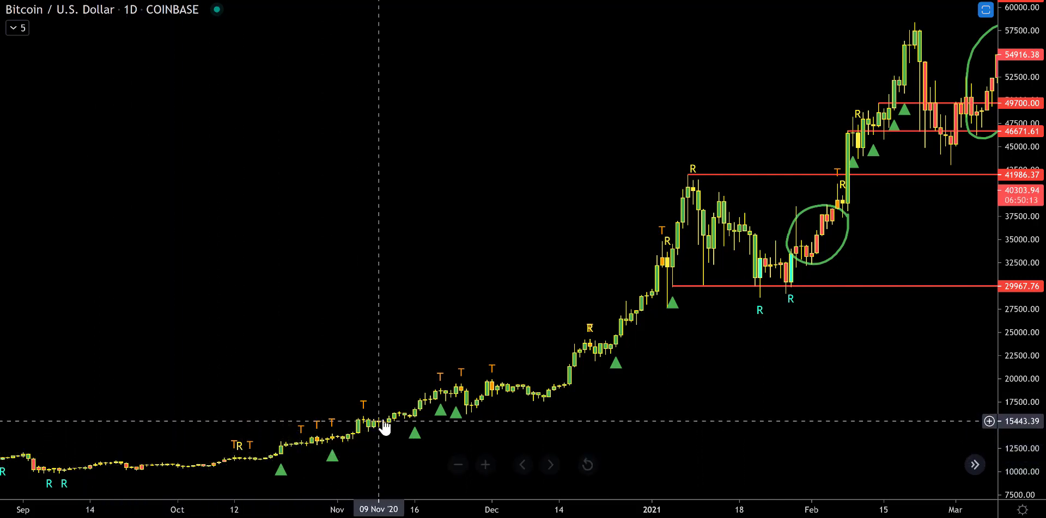
left_click_drag(600, 332, 416, 351)
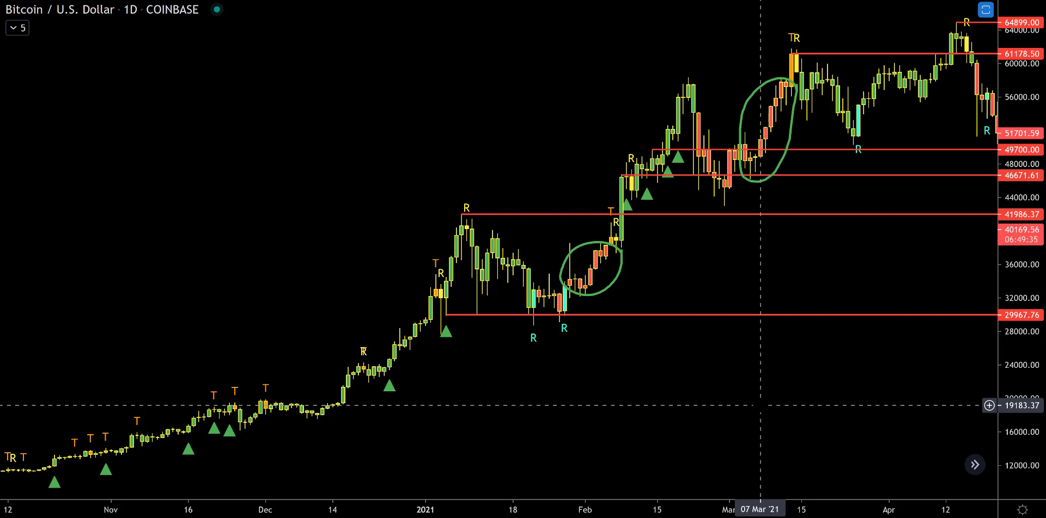
scroll(117, 484, "down", 3)
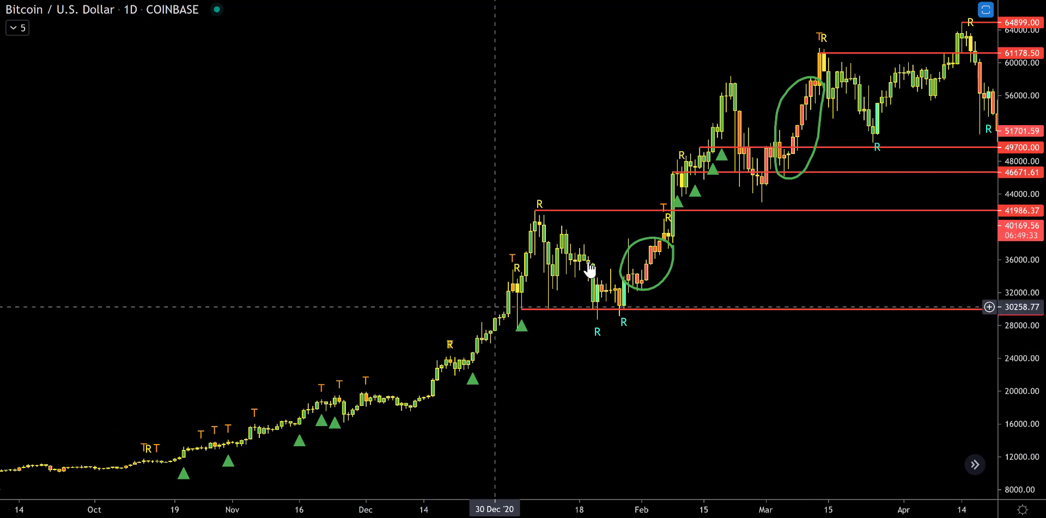
scroll(766, 306, "up", 3)
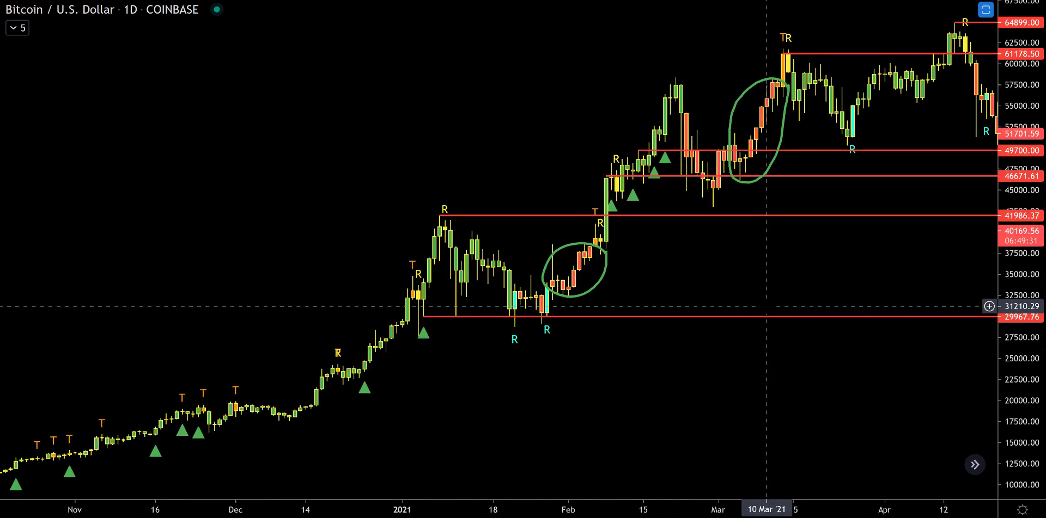
Remove the green circles around the early February and early March rallies.
left_click_drag(893, 289, 646, 305)
right_click(399, 317)
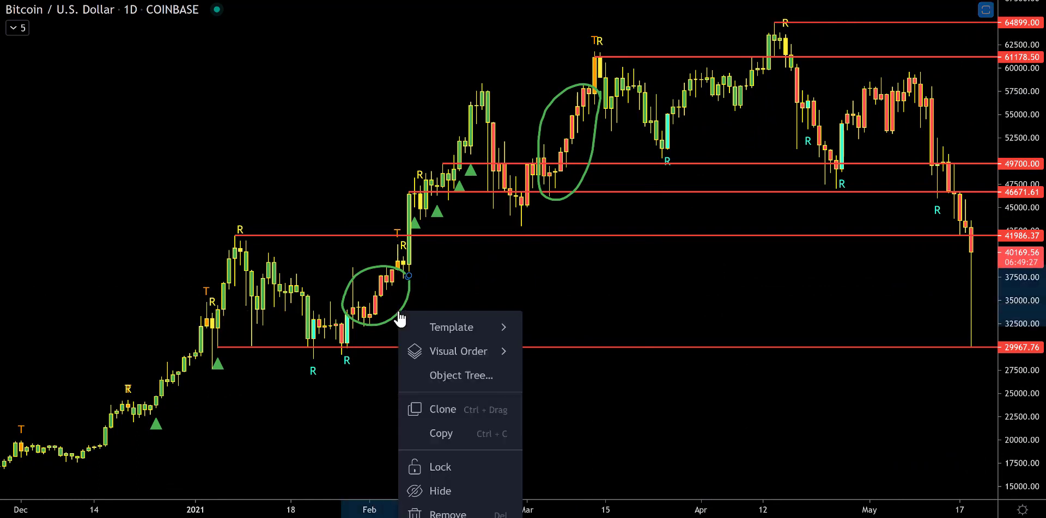
left_click(460, 501)
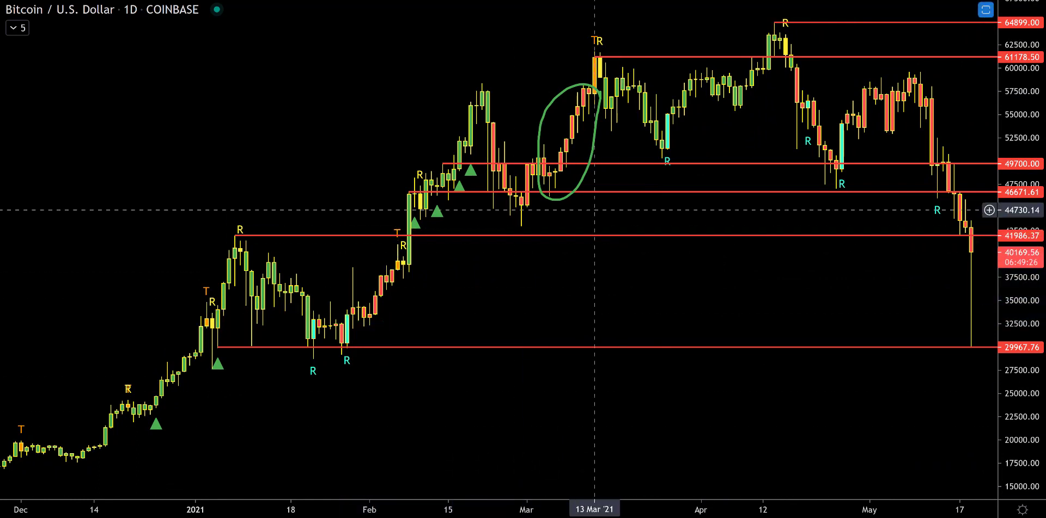
right_click(582, 176)
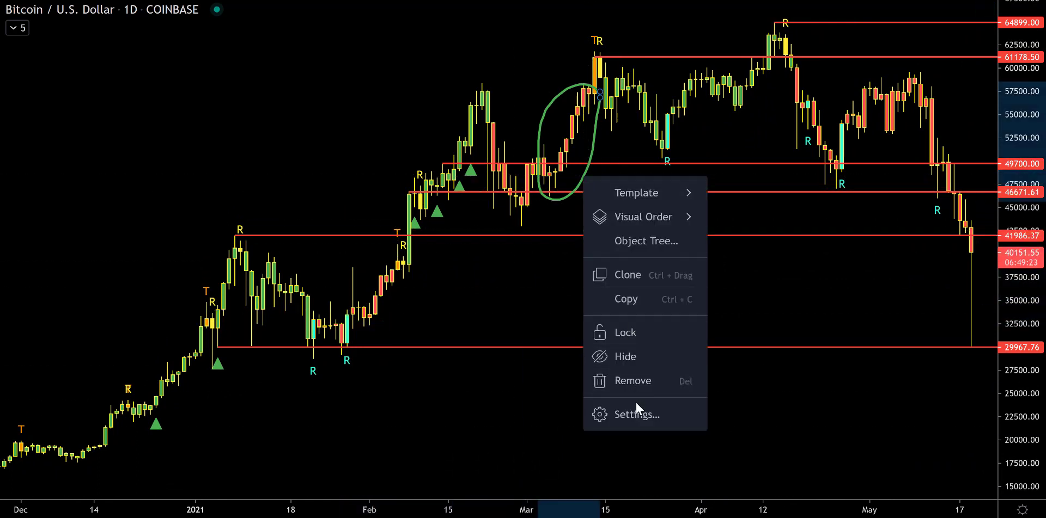
left_click(632, 380)
Circle in green the signal candles just after mid-April, in early February and in early January 2021.
left_click_drag(777, 448, 560, 330)
scroll(560, 331, "up", 2)
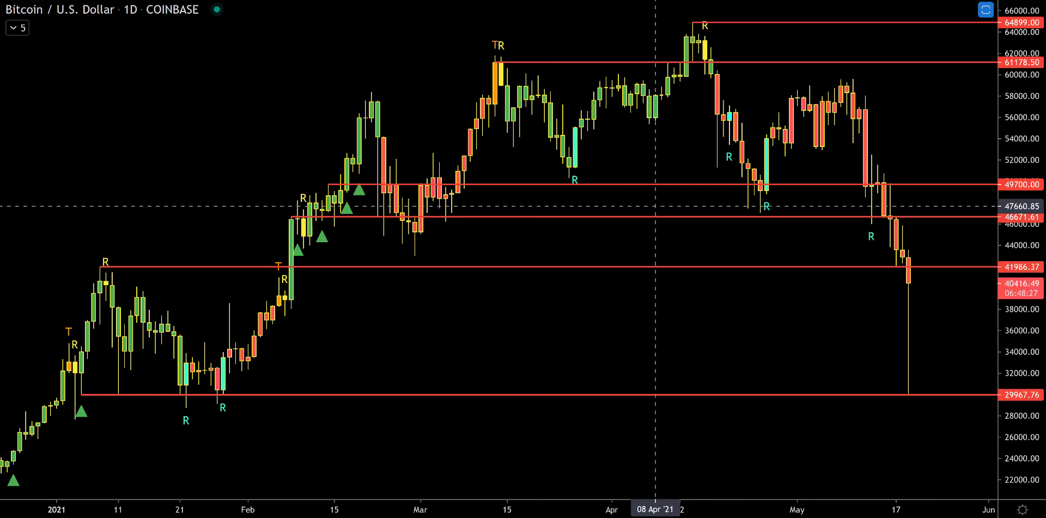
mouse_move(732, 128)
left_mouse_down()
mouse_move(751, 109)
mouse_move(716, 105)
mouse_move(729, 129)
left_mouse_up()
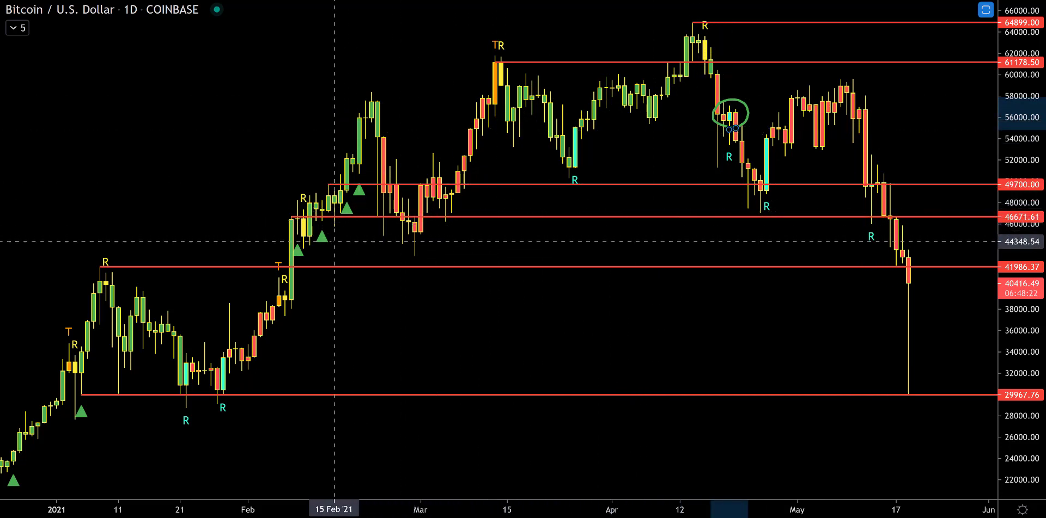
mouse_move(298, 288)
left_mouse_down()
mouse_move(279, 306)
mouse_move(306, 309)
mouse_move(314, 297)
mouse_move(292, 288)
left_mouse_up()
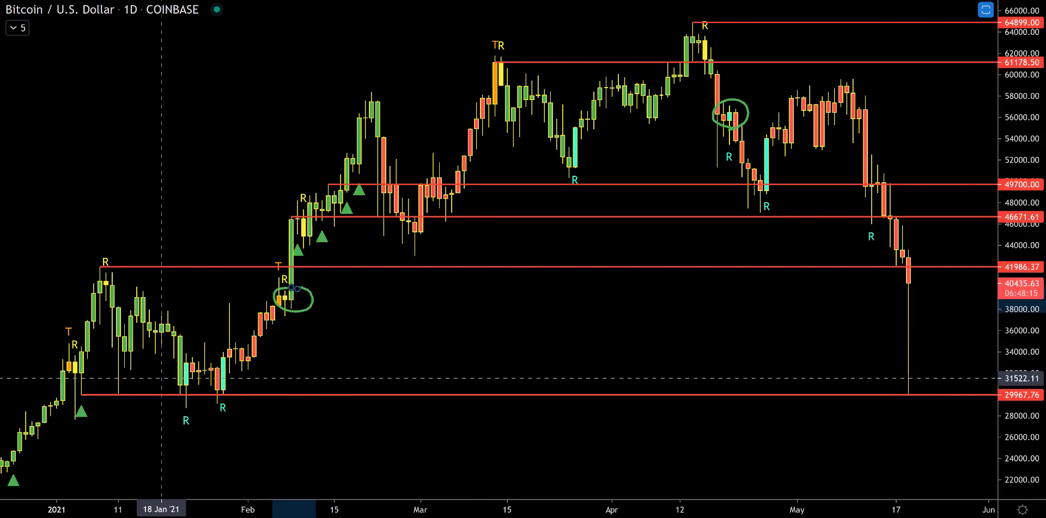
mouse_move(91, 362)
left_mouse_down()
mouse_move(51, 352)
mouse_move(52, 375)
mouse_move(76, 382)
mouse_move(88, 363)
left_mouse_up()
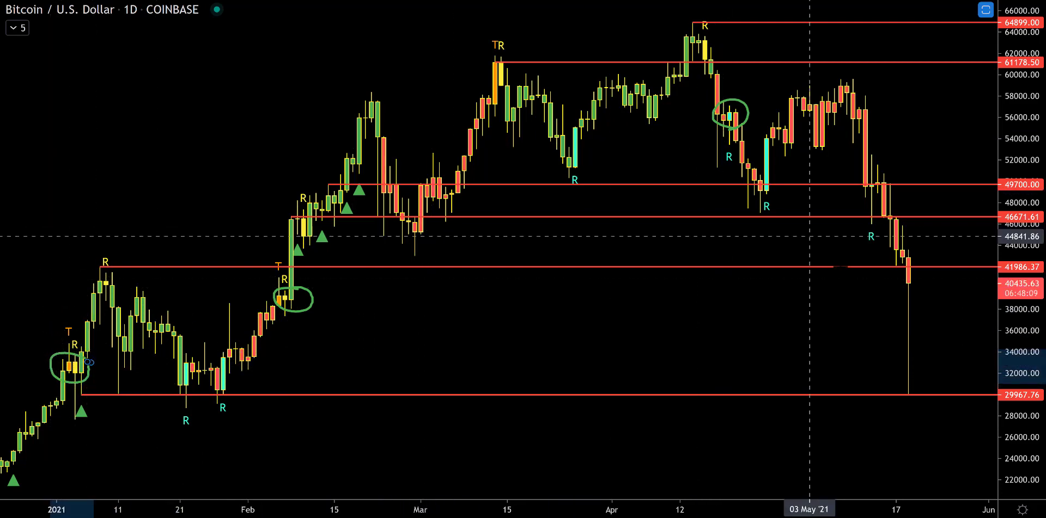
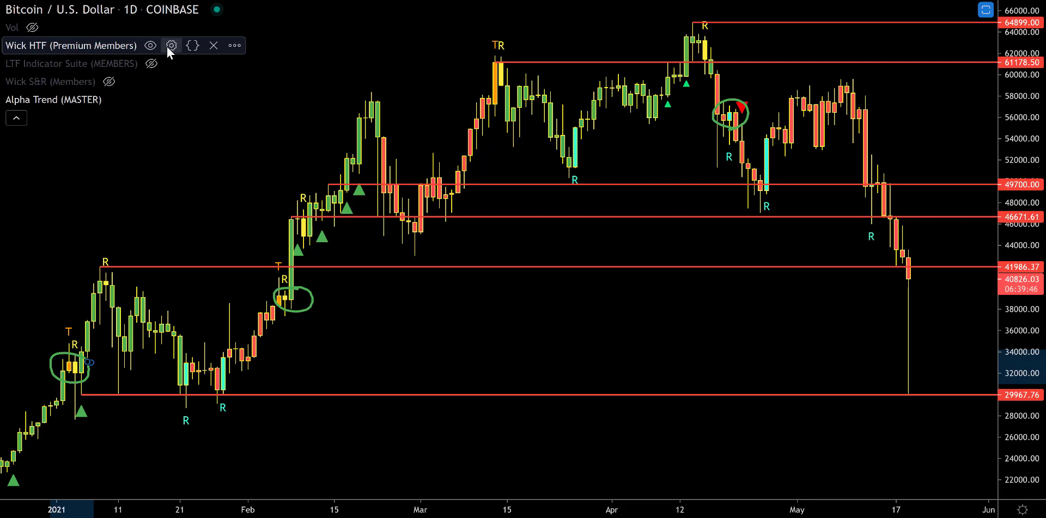
Enable Use High Sensitivity and the first BE Fill in the Wick HTF (Premium Members) indicator settings.
left_click(170, 46)
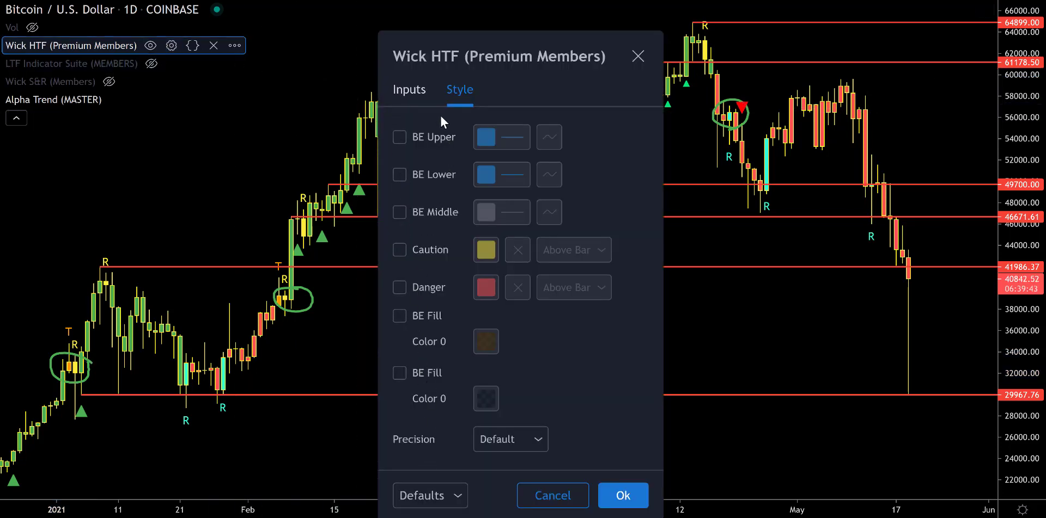
left_click(417, 90)
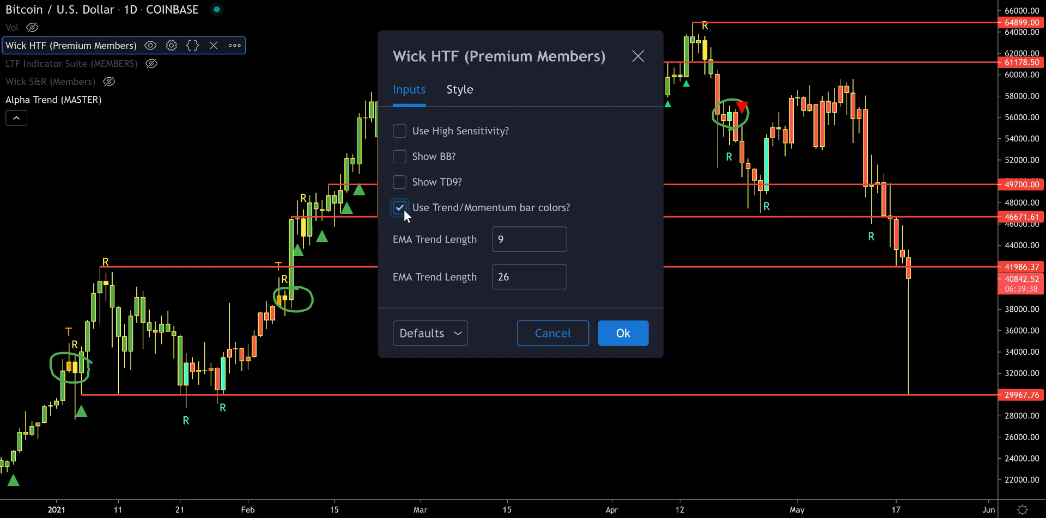
left_click(400, 130)
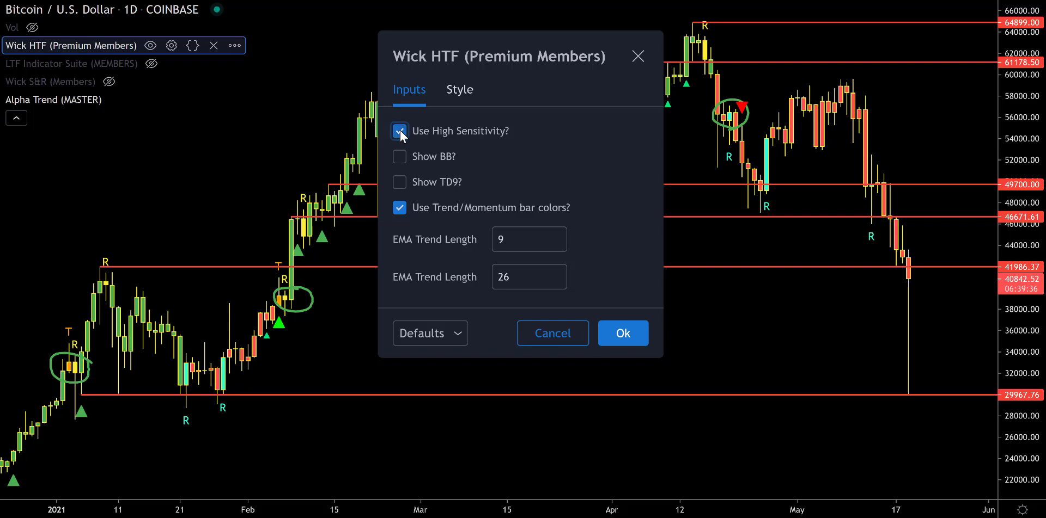
left_click(452, 93)
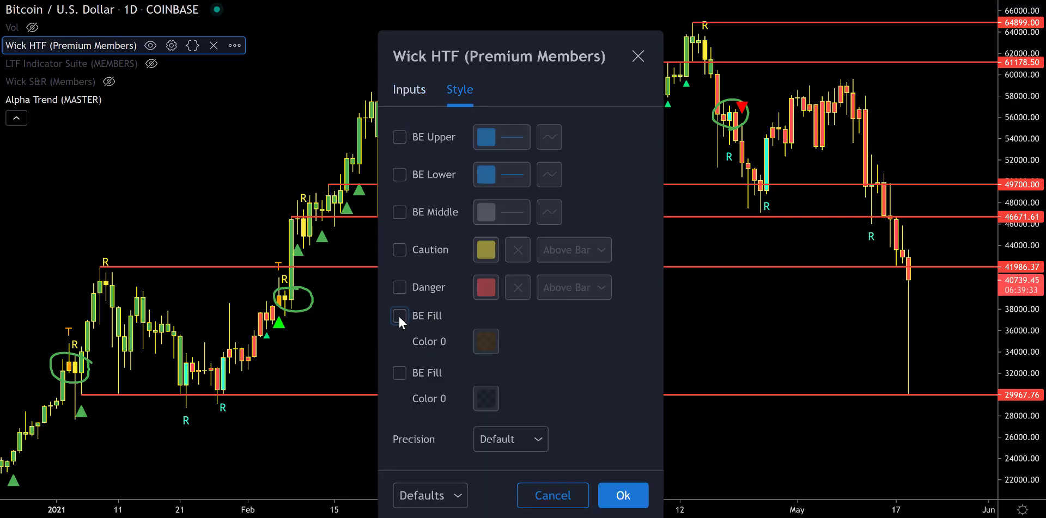
left_click(400, 373)
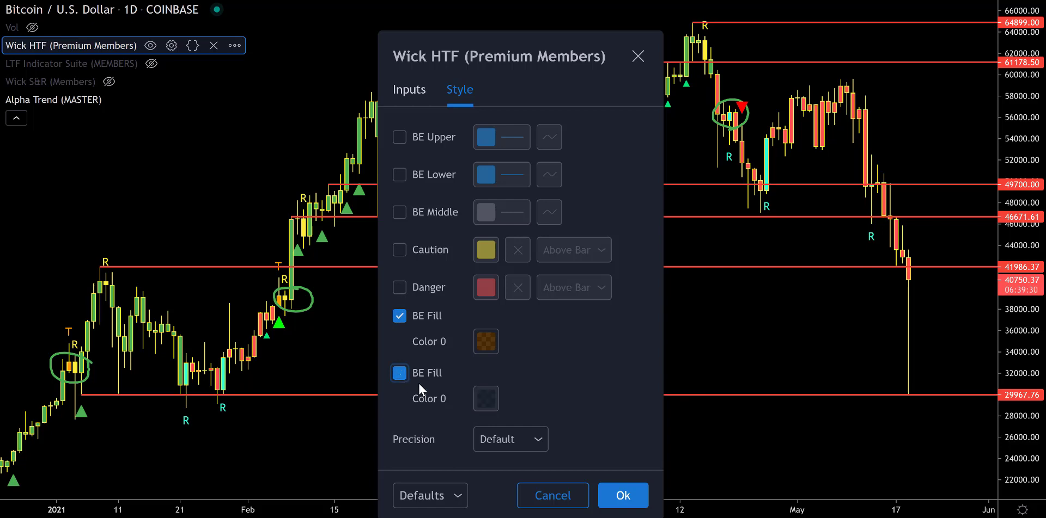
left_click(611, 493)
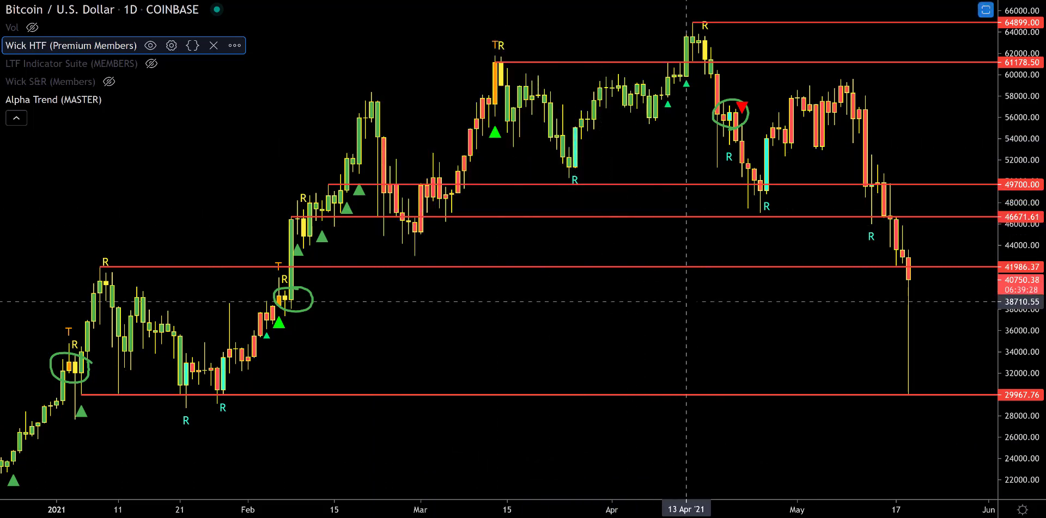
scroll(682, 301, "down", 3)
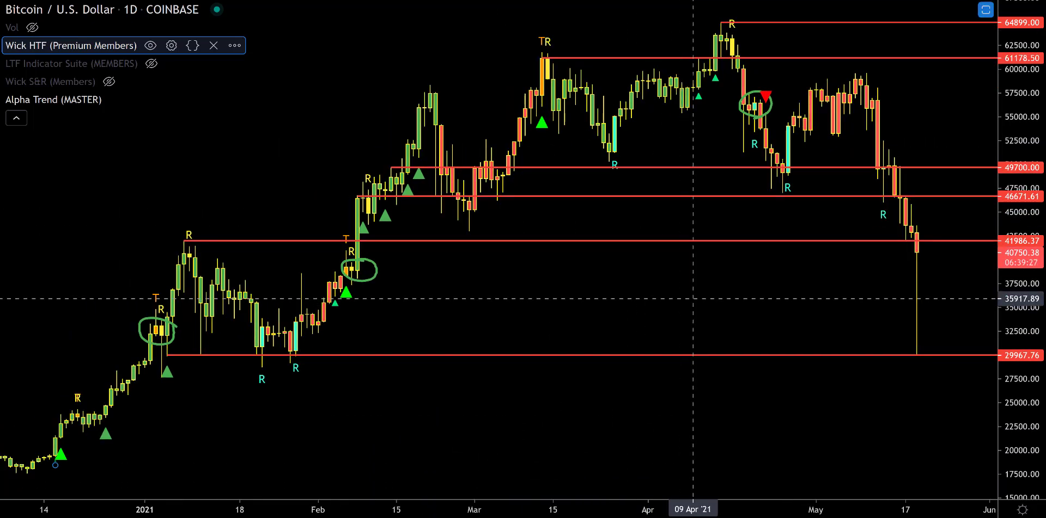
scroll(746, 294, "up", 1)
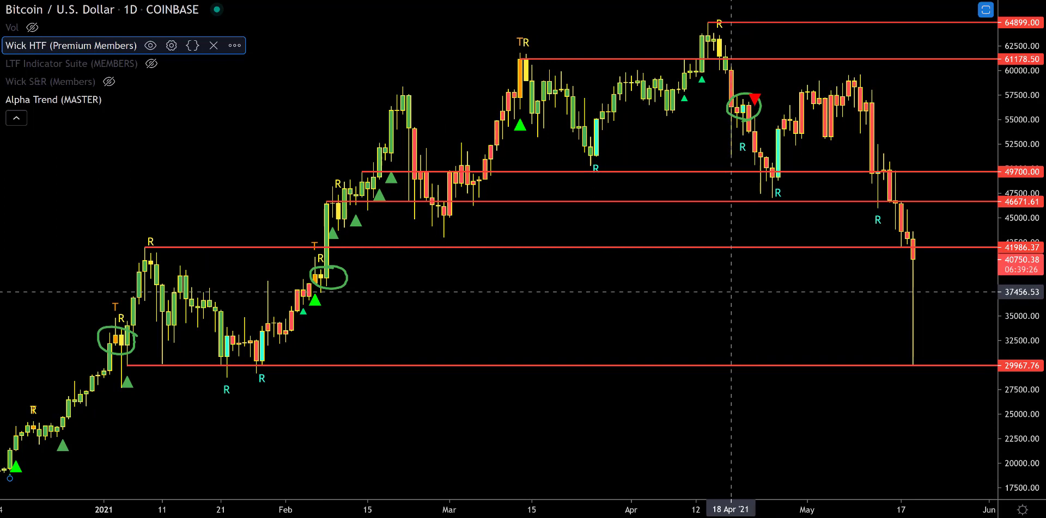
Enable Show BB for the Wick HTF indicator, leaving the second BE Fill off.
left_click(173, 46)
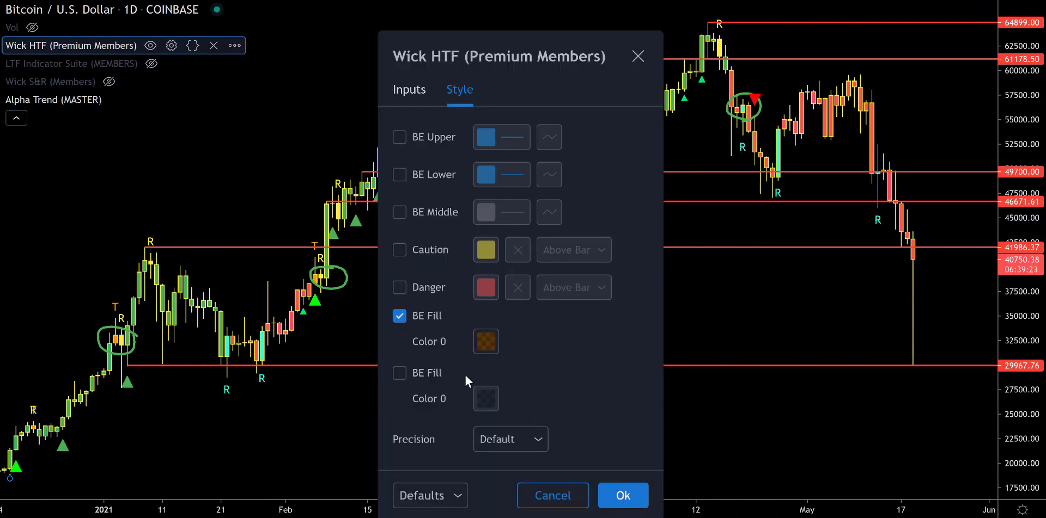
left_click(405, 371)
left_click(406, 371)
left_click(402, 93)
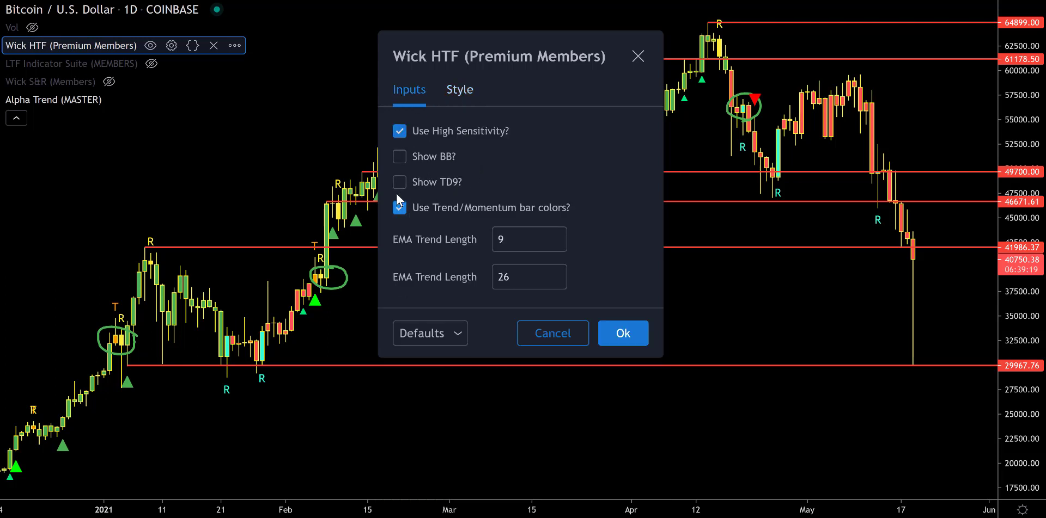
left_click(401, 157)
left_click(621, 334)
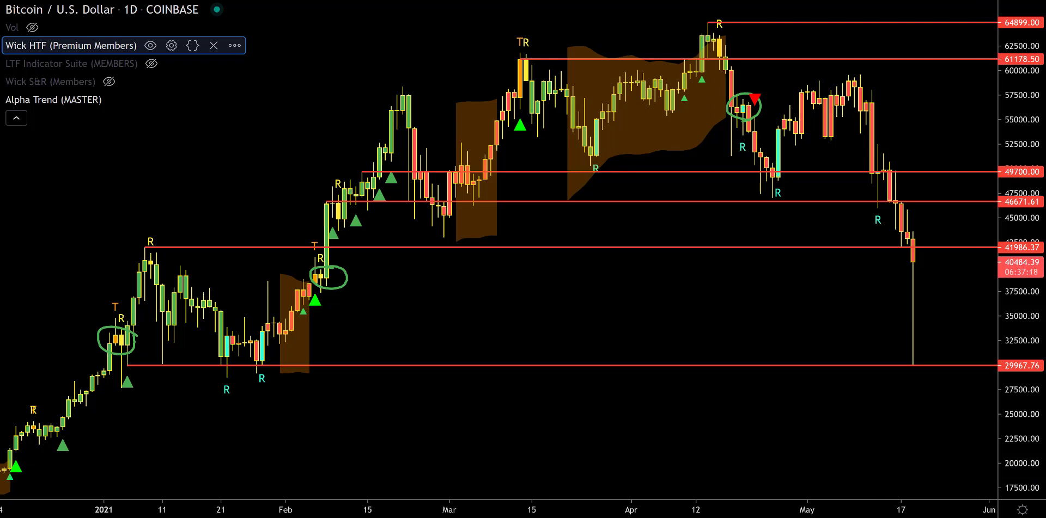
Add the text label "TradingAlpha.io/t" in the empty area below the late March and April candles.
left_click(589, 423)
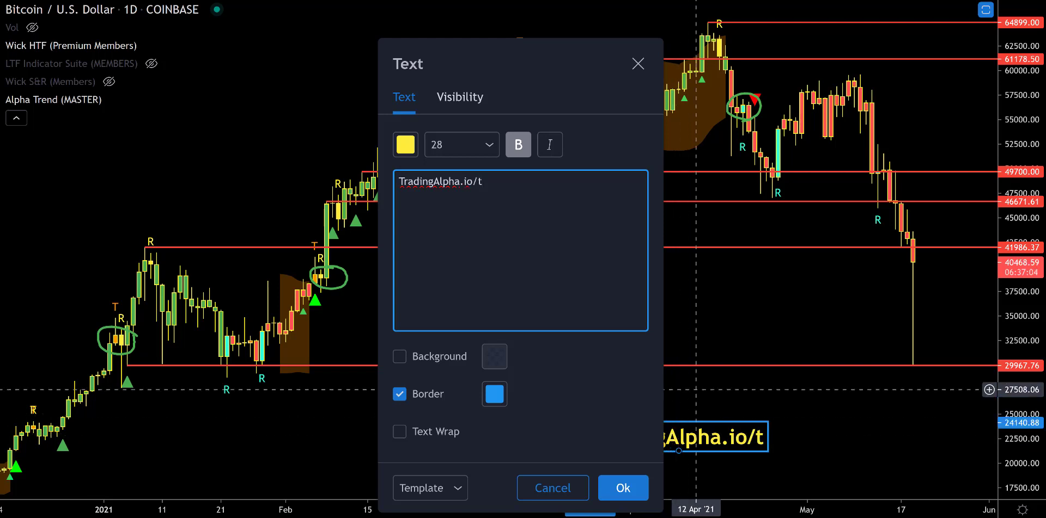
left_click(622, 488)
left_click_drag(668, 444, 651, 425)
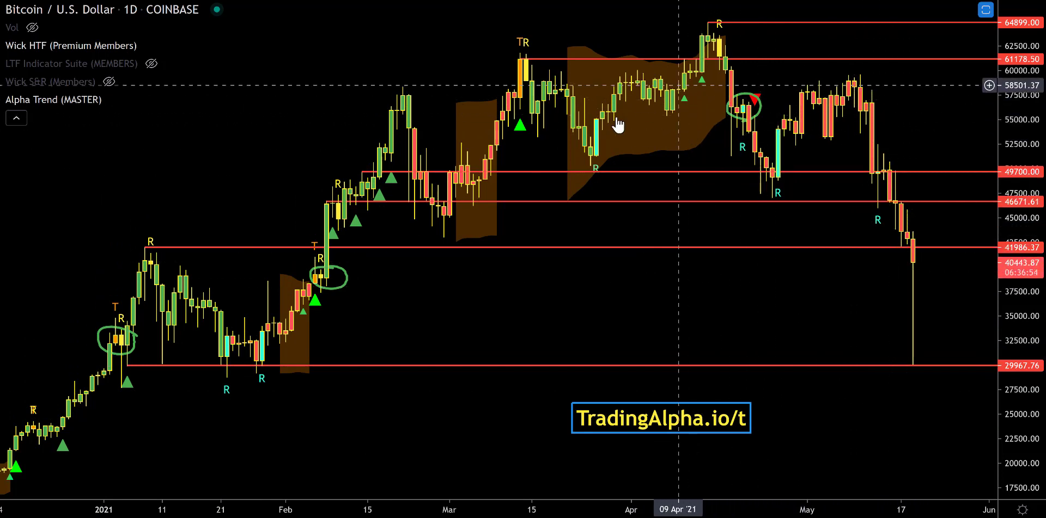
Change the text label to "TradingAlpha.io/i".
double_click(730, 420)
left_click(536, 178)
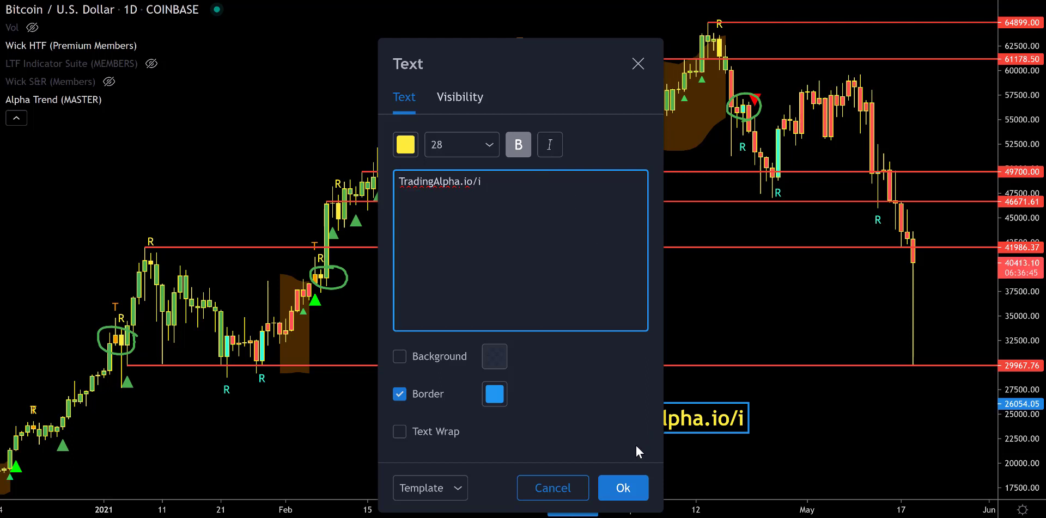
left_click(622, 488)
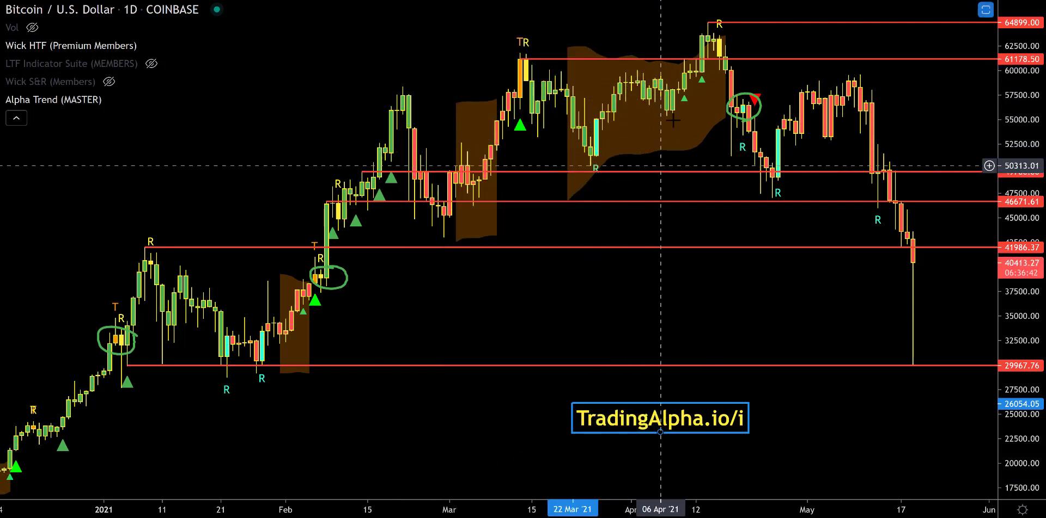